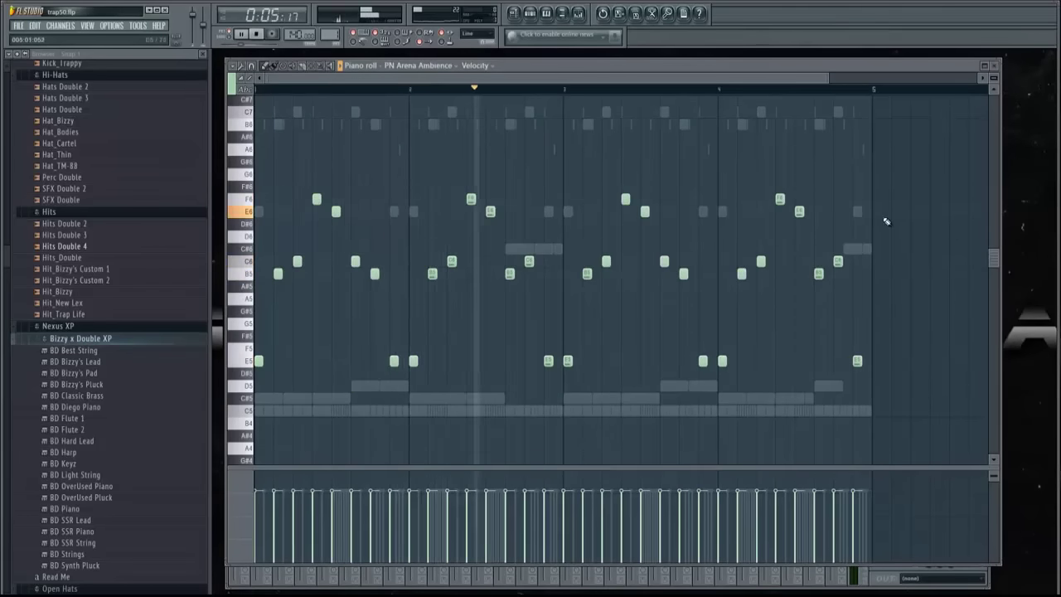
Step: Leave the PN Arena Ambience piano roll and review the Horns Soft notes during playback, showing all four bars
key(F7)
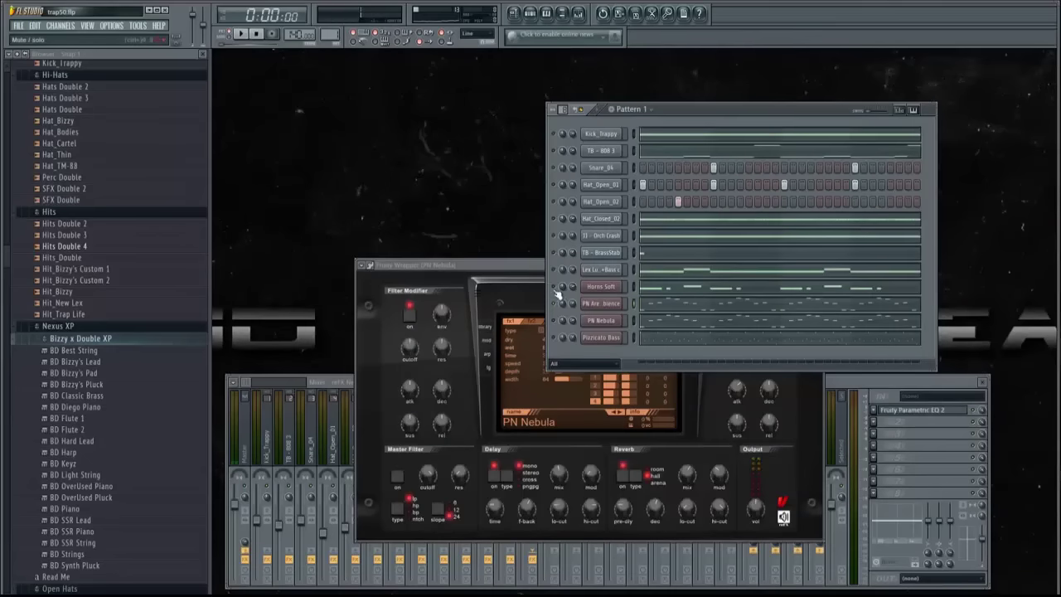
click(657, 293)
key(space)
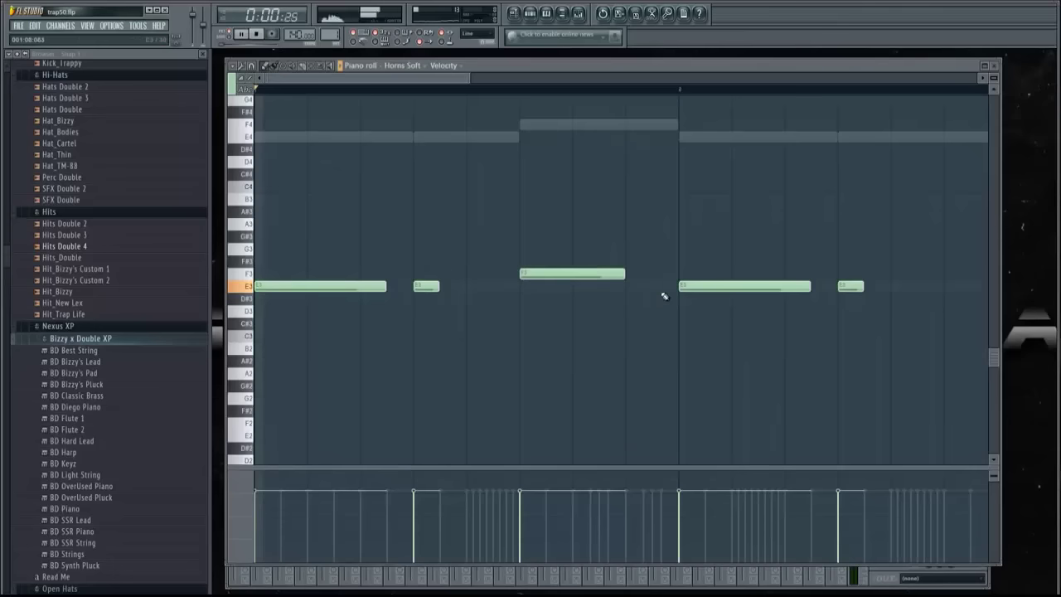
scroll(587, 396, down, 3)
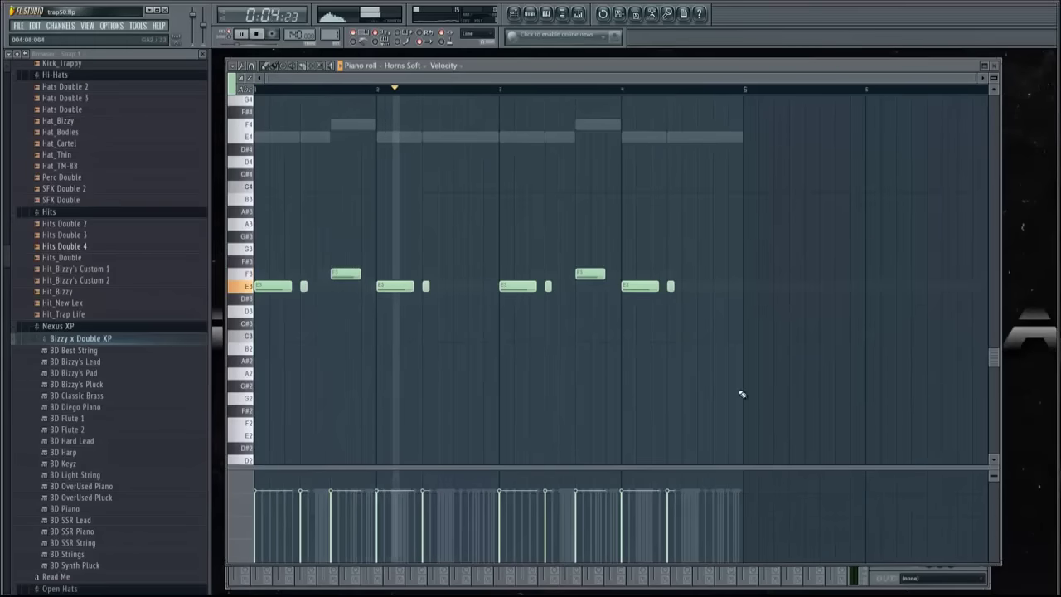
click(997, 66)
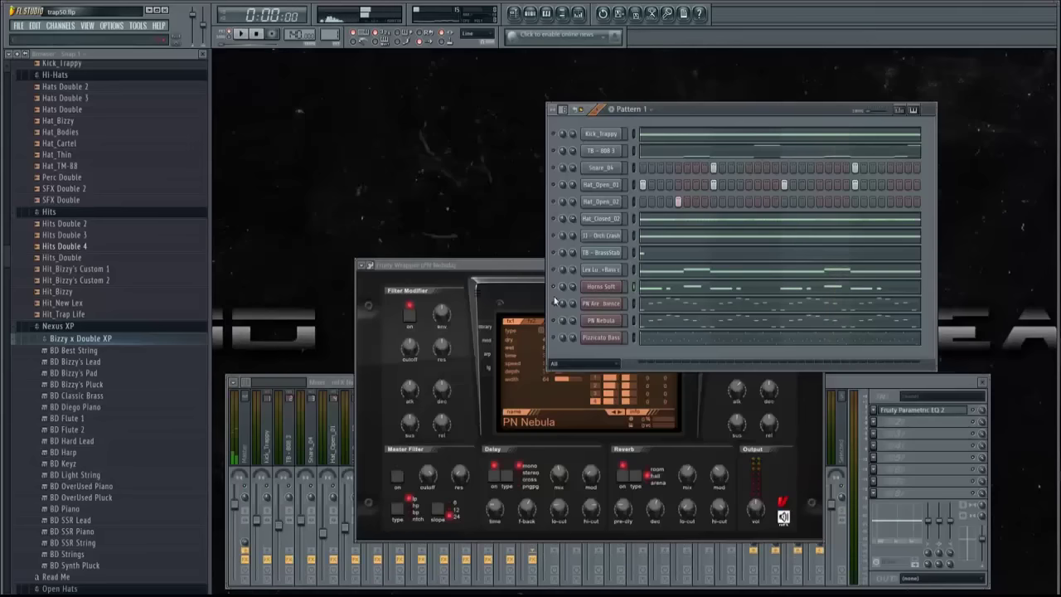
Step: Play and review the full Lex Luger Cello+Bass part in its piano roll, and close it
click(649, 277)
key(space)
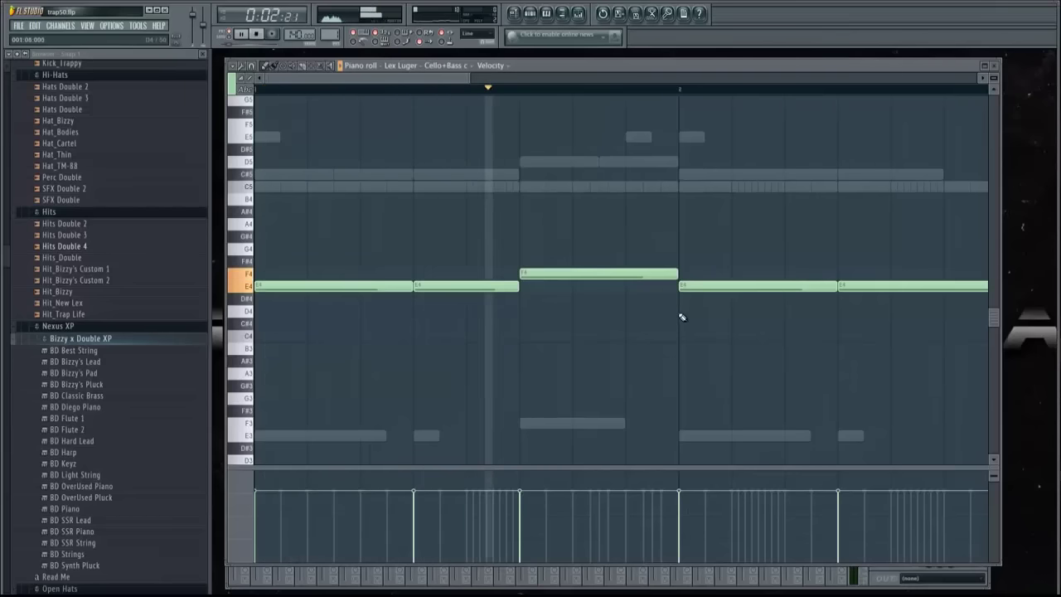
ctrl+scroll(675, 373, down, 5)
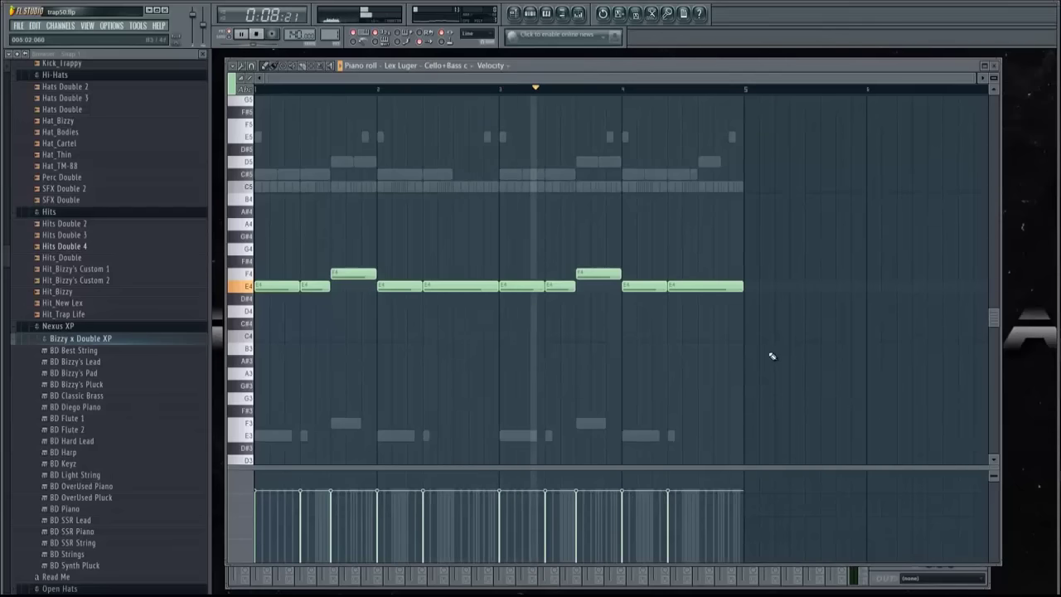
key(F7)
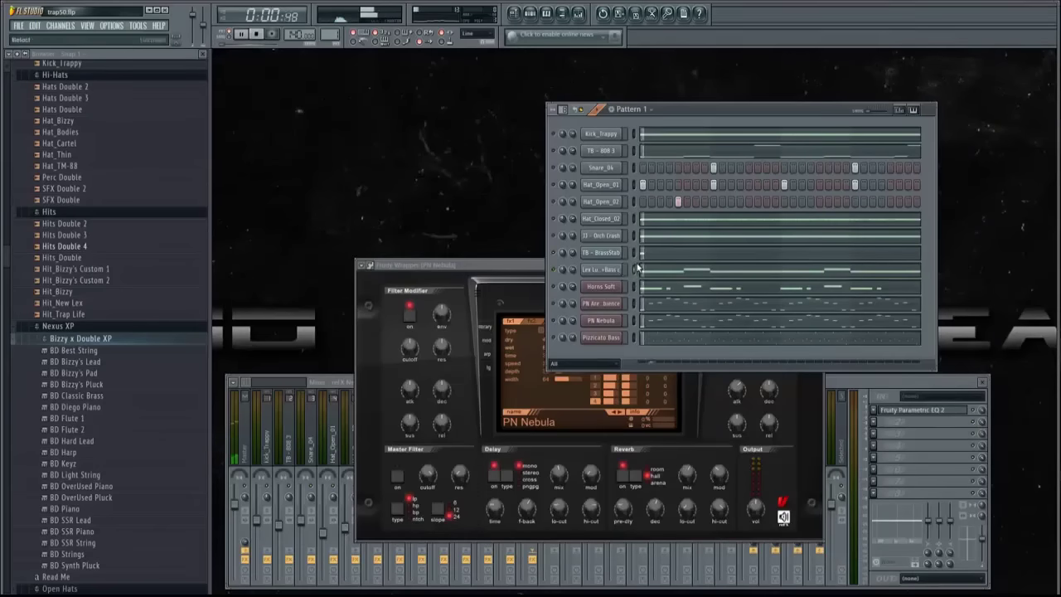
Step: Review the TB - BrassStab and JJ - Orch Crash parts in their piano rolls
key(F7)
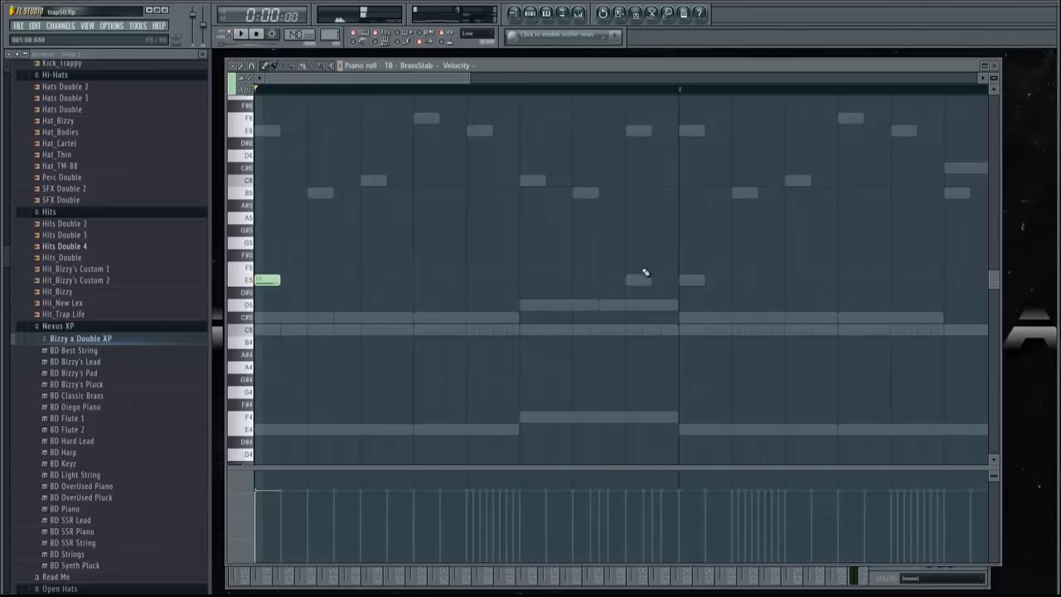
key(F7)
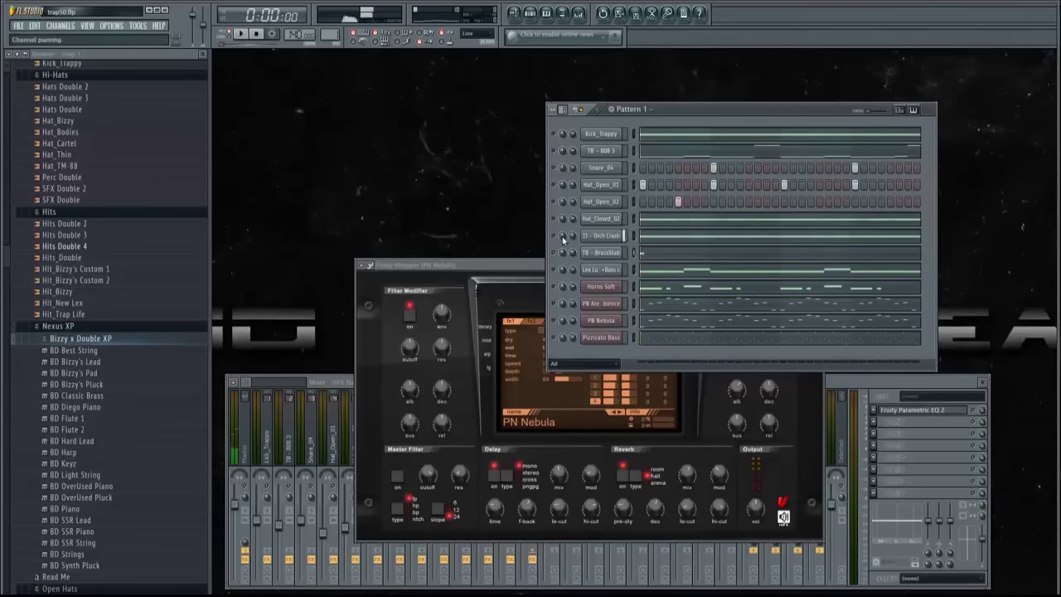
click(663, 242)
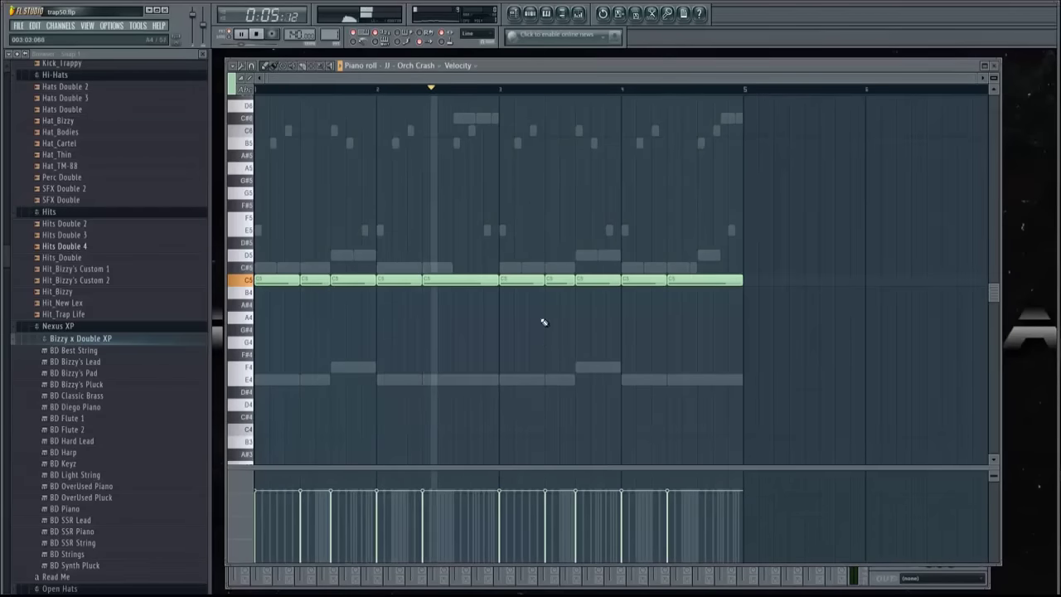
key(F7)
key(space)
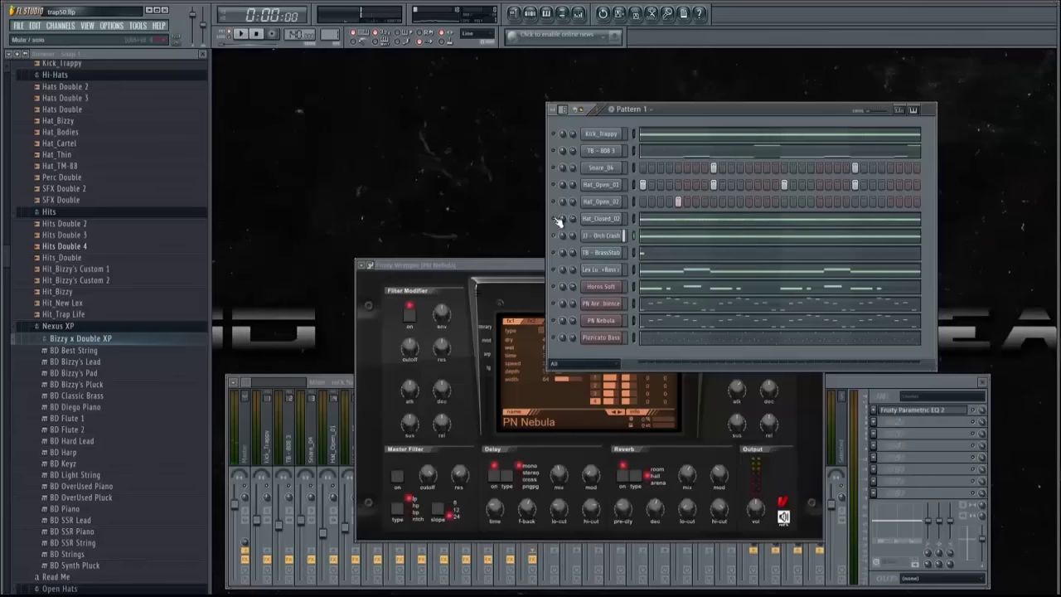
Step: Play the Hat_Closed_02 part in its piano roll, inspect the note fine pitch and return to note velocity
click(590, 218)
click(679, 223)
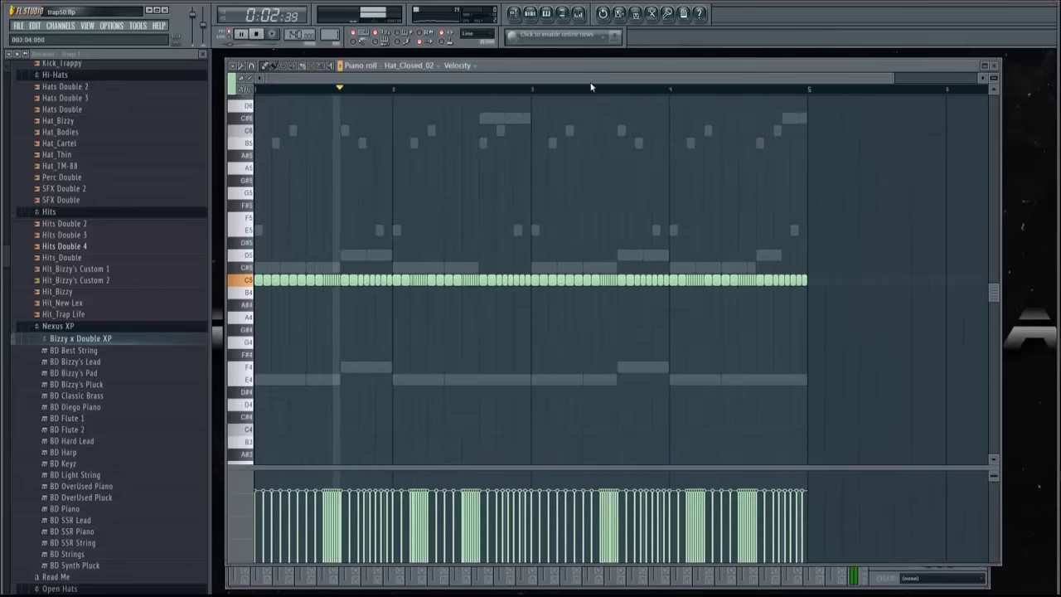
click(457, 66)
click(489, 149)
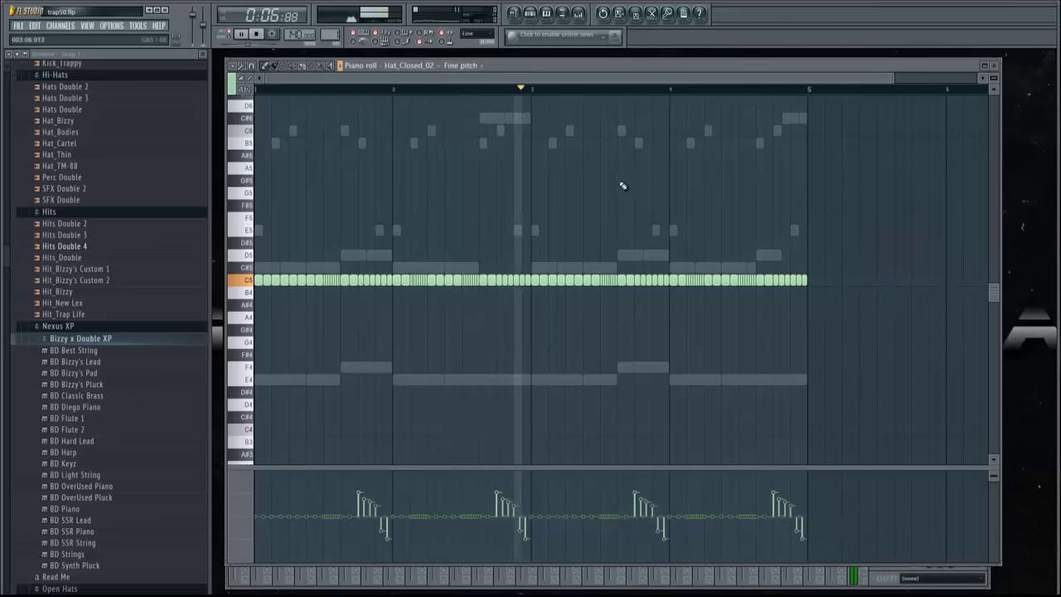
click(462, 66)
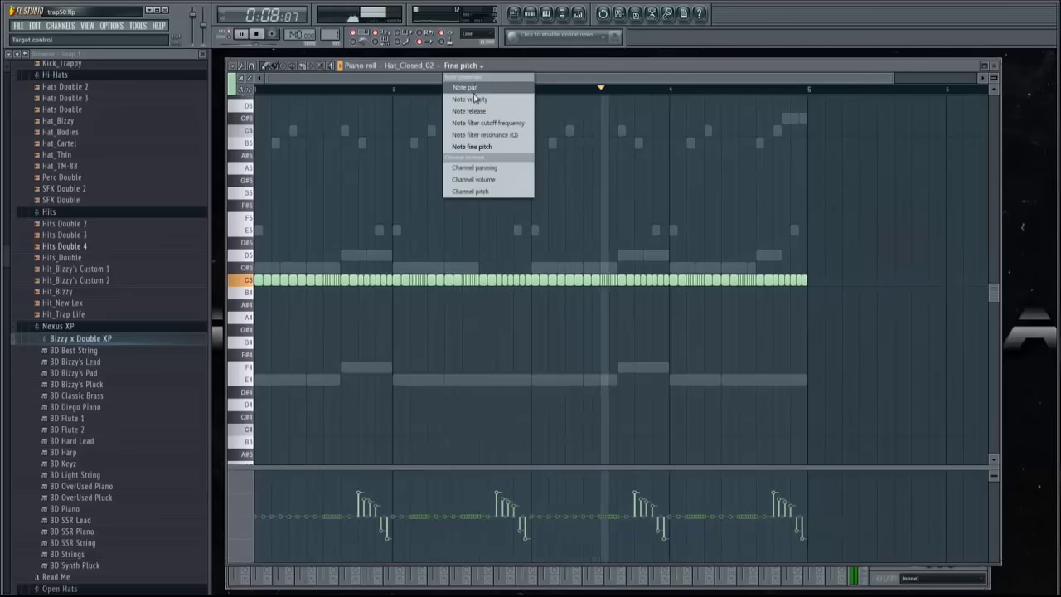
click(470, 99)
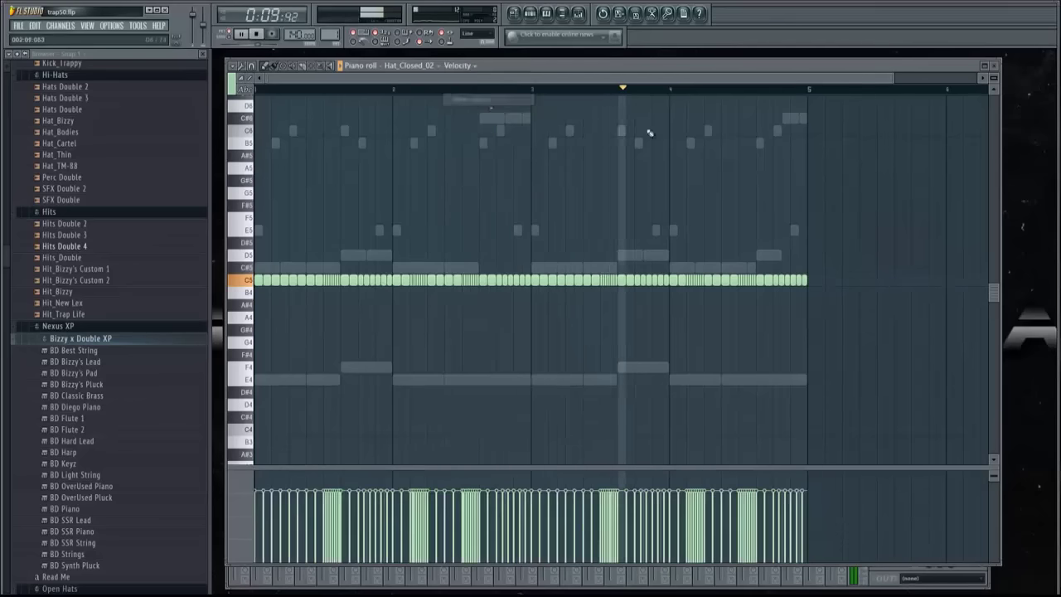
click(994, 66)
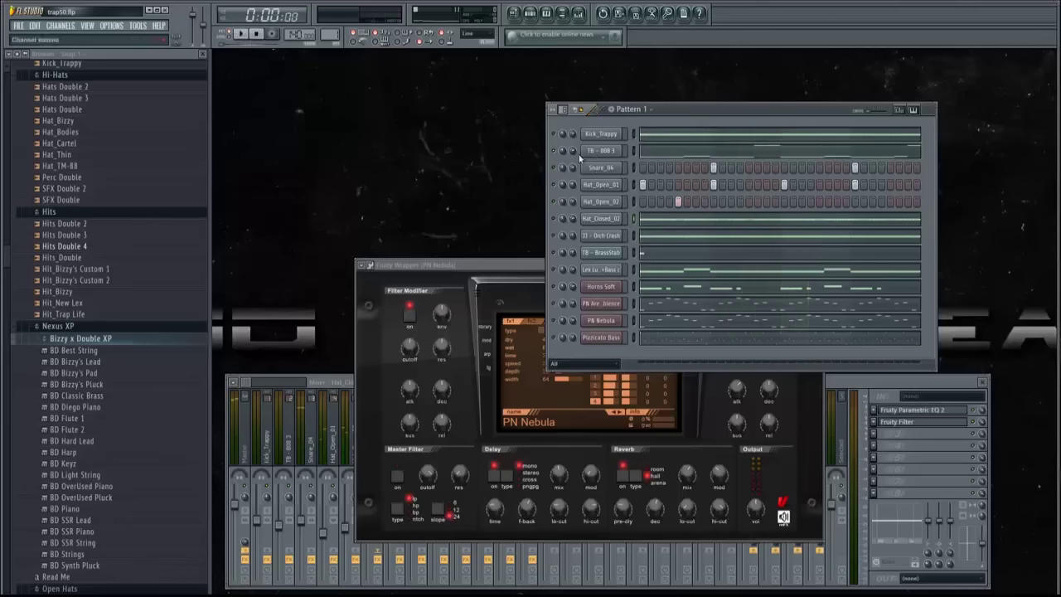
Step: Review the TB - 808 3 bass part in its piano roll, and bring up the channel rack with playback stopped
click(670, 154)
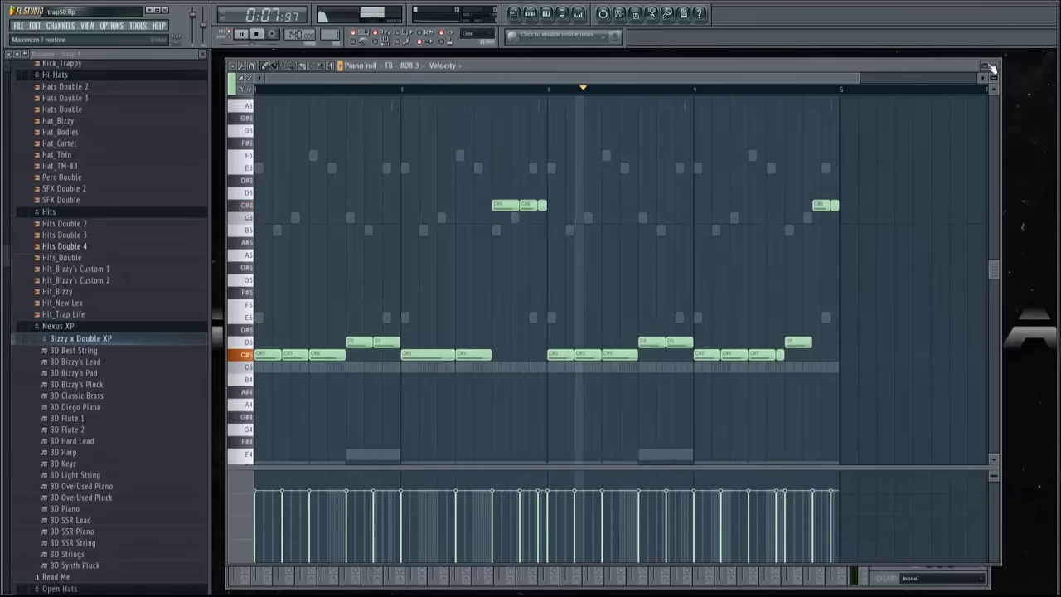
click(531, 14)
key(space)
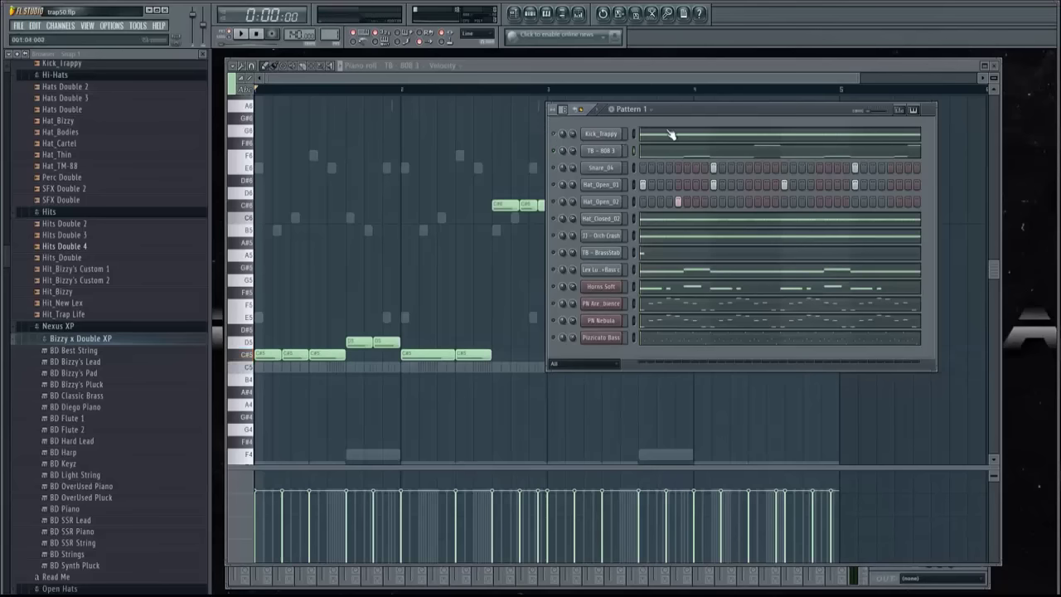
Step: Switch the piano roll to the Kick_Trappy channel and play its notes
click(353, 65)
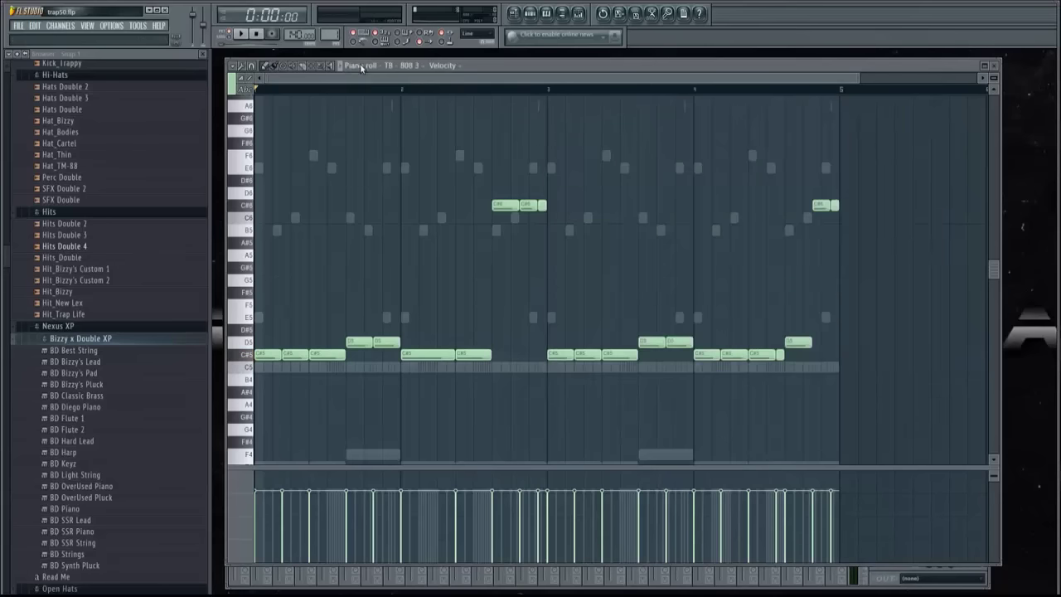
click(406, 66)
click(406, 87)
key(space)
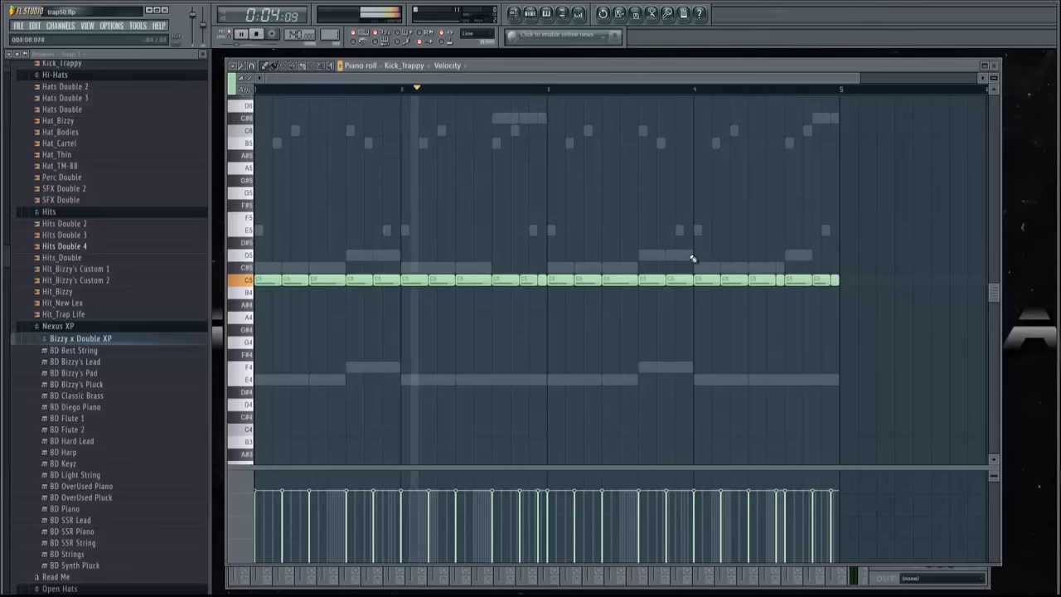
key(space)
Step: Play the Kick_Trappy and TB - 808 3 channels together from the channel rack
click(530, 13)
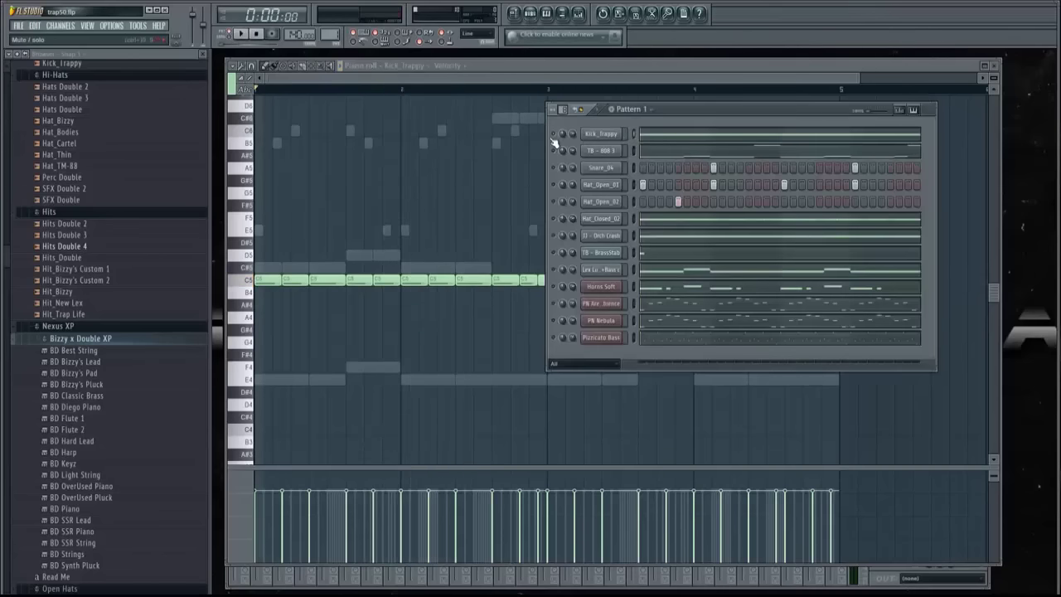
key(space)
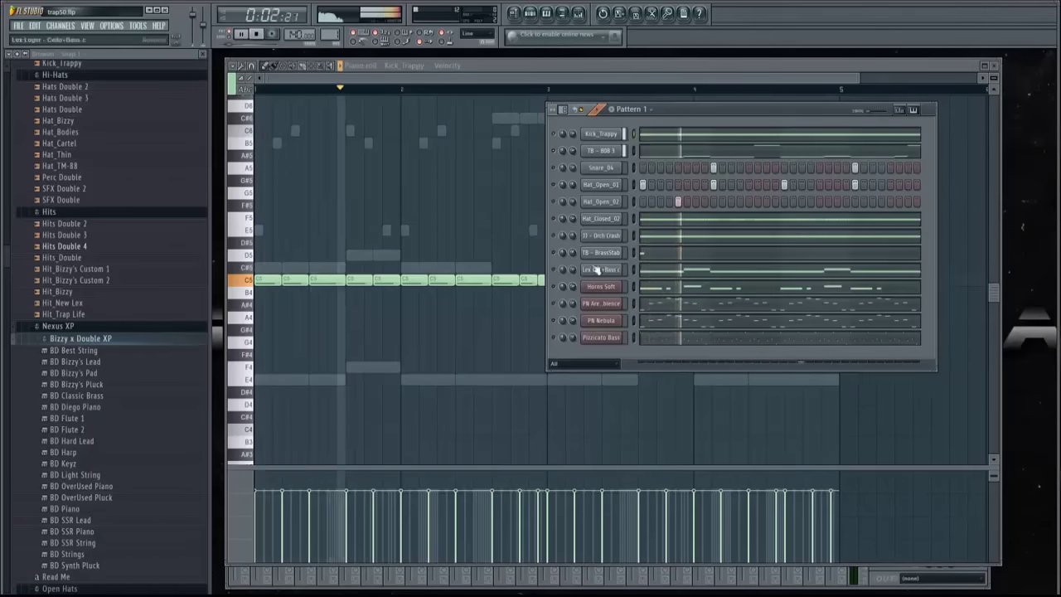
key(space)
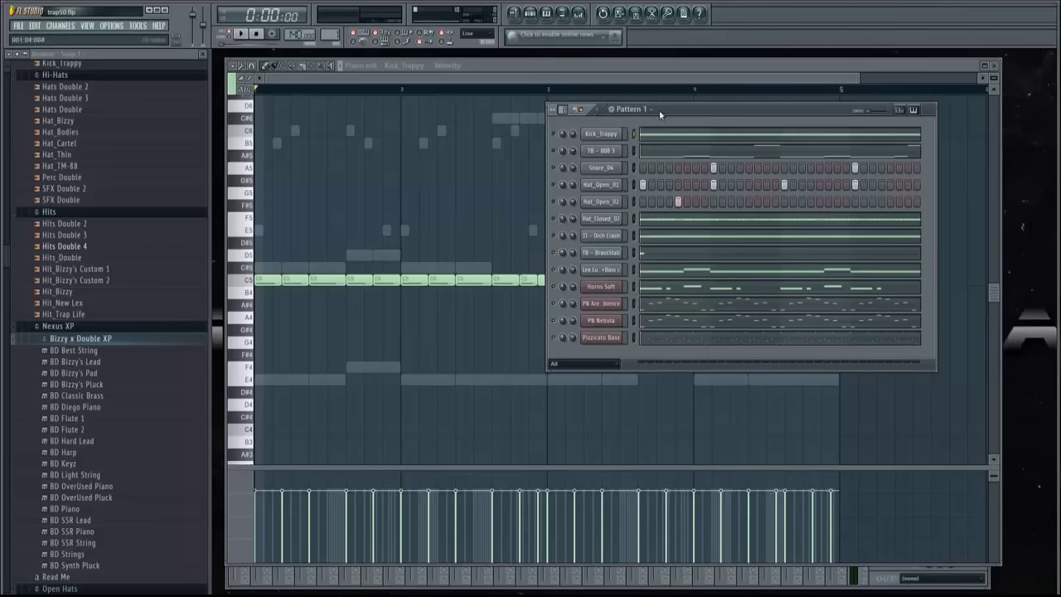
Step: Open the Gross Beat effect on the mixer's Master track
click(579, 14)
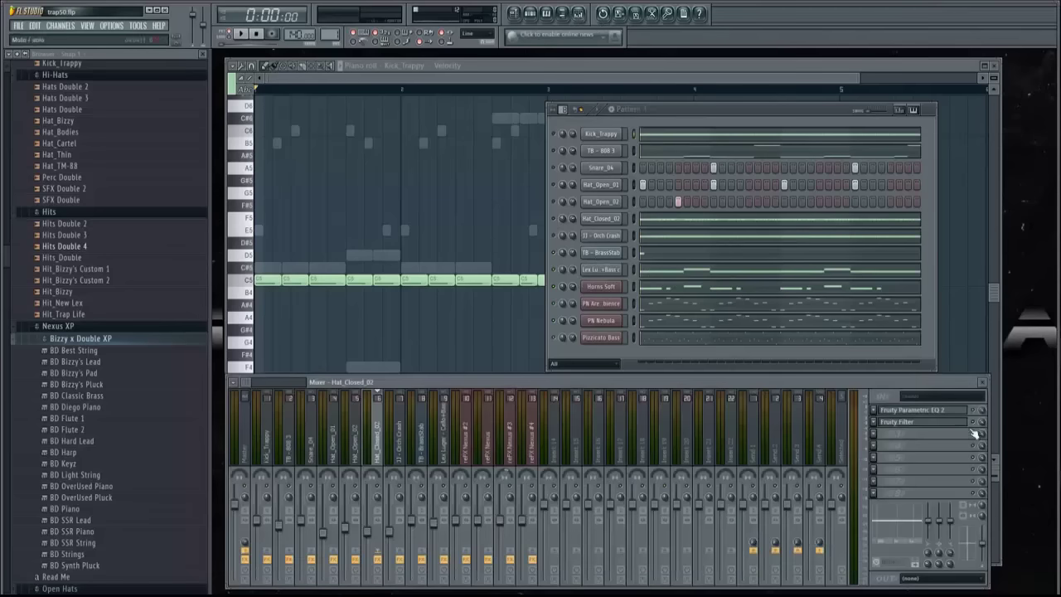
click(249, 428)
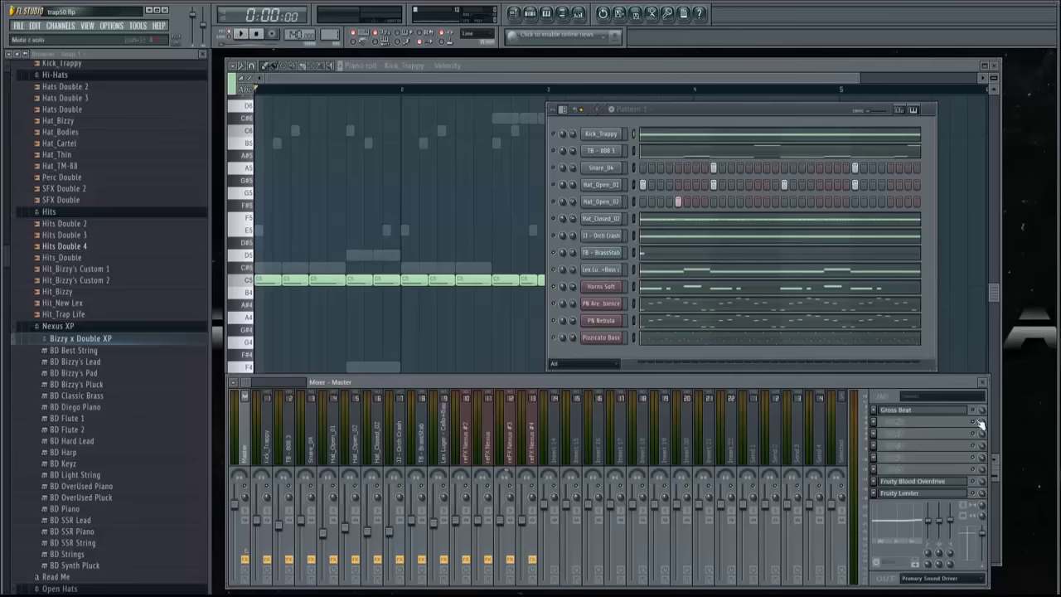
click(953, 410)
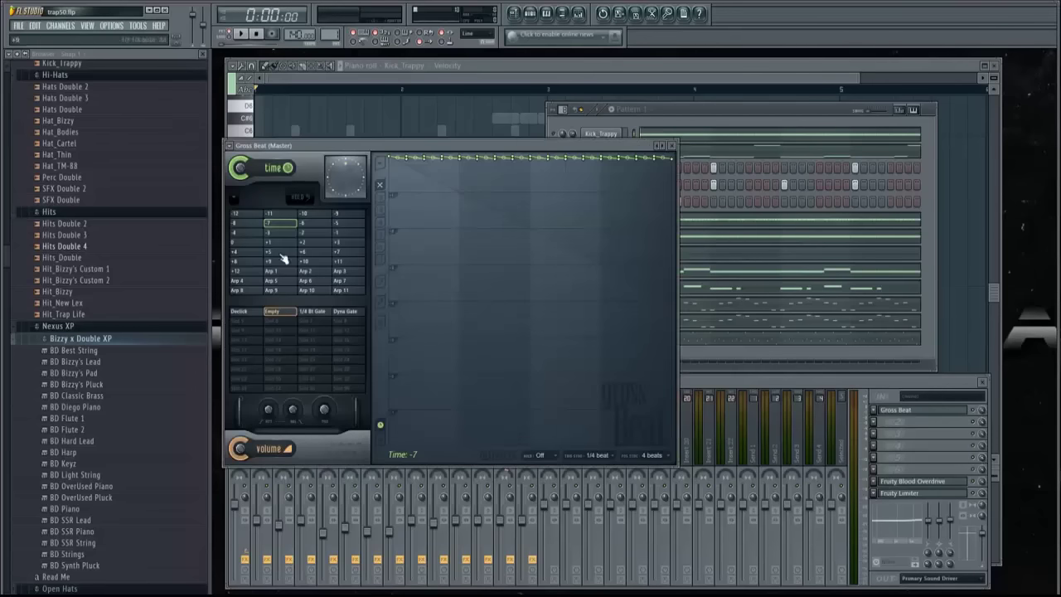
Step: Audition Gross Beat's -3 and -5 time presets during playback, and set the time preset back to -7
click(280, 233)
key(space)
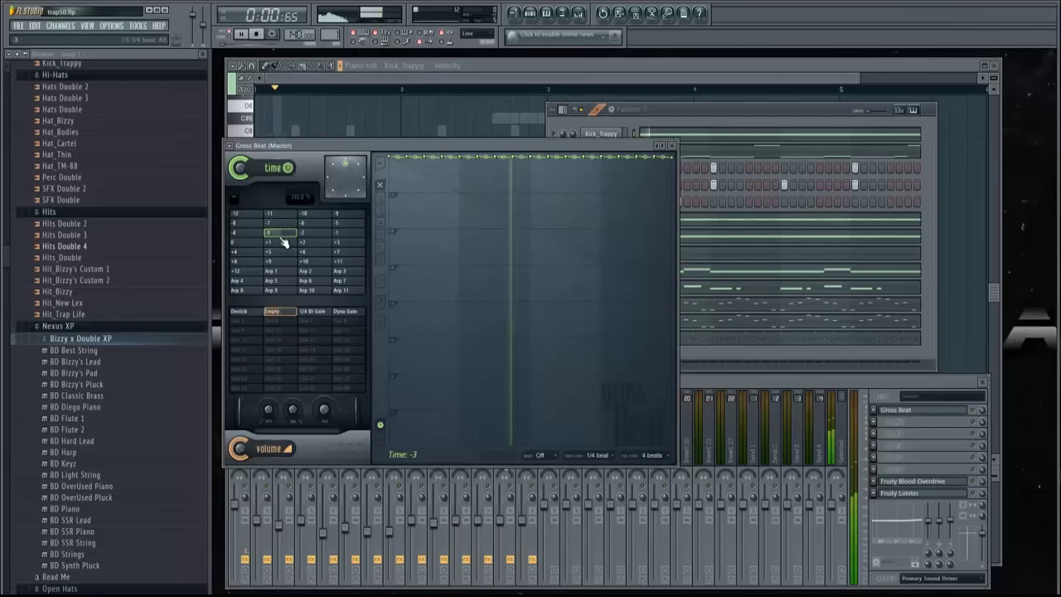
click(984, 65)
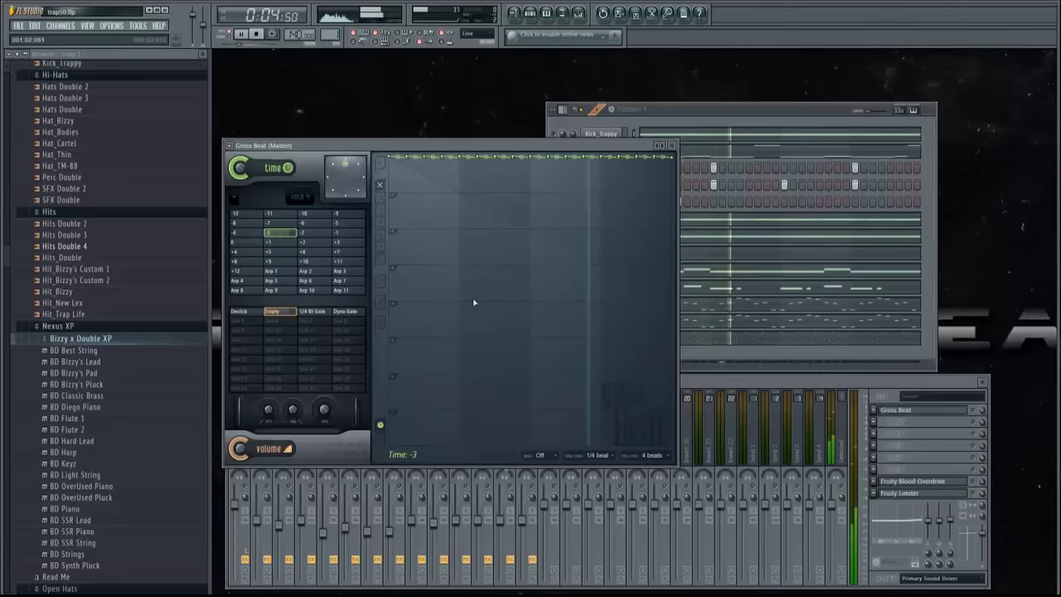
click(344, 224)
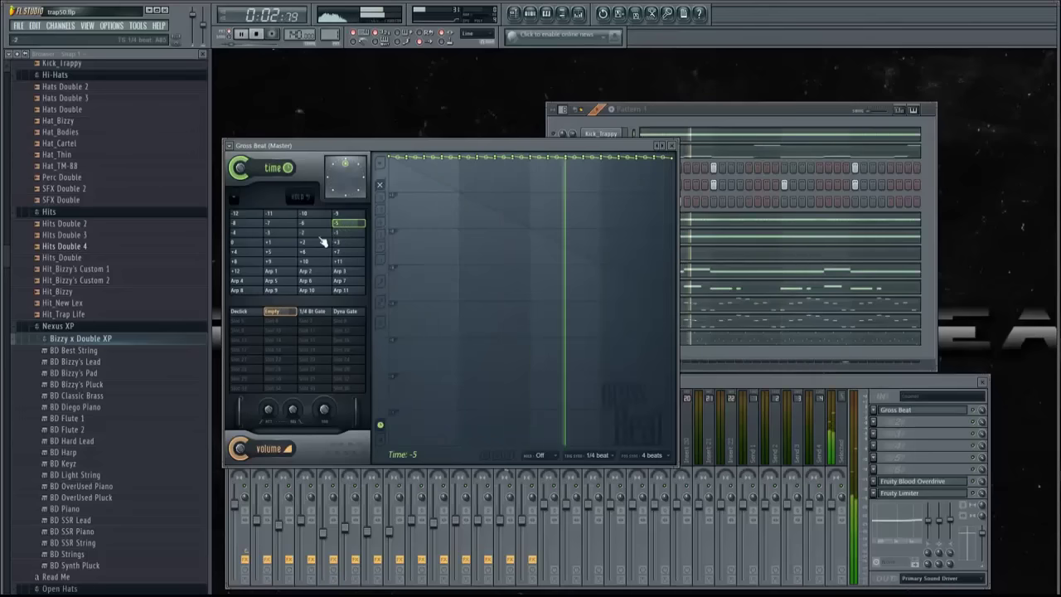
click(275, 225)
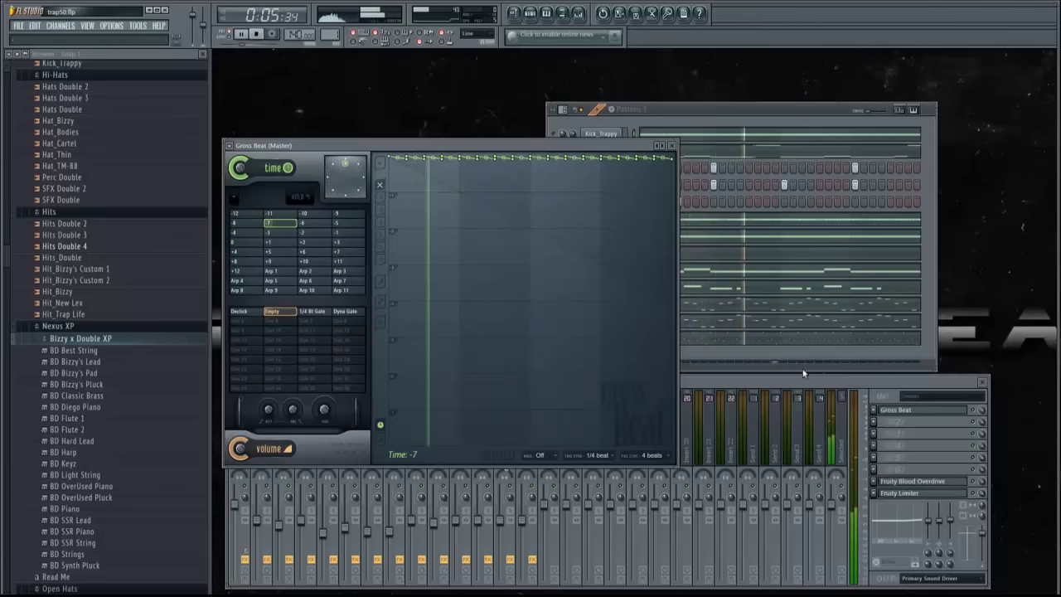
Step: Toggle the Gross Beat effect slot on the Master track and close the Gross Beat window
click(977, 414)
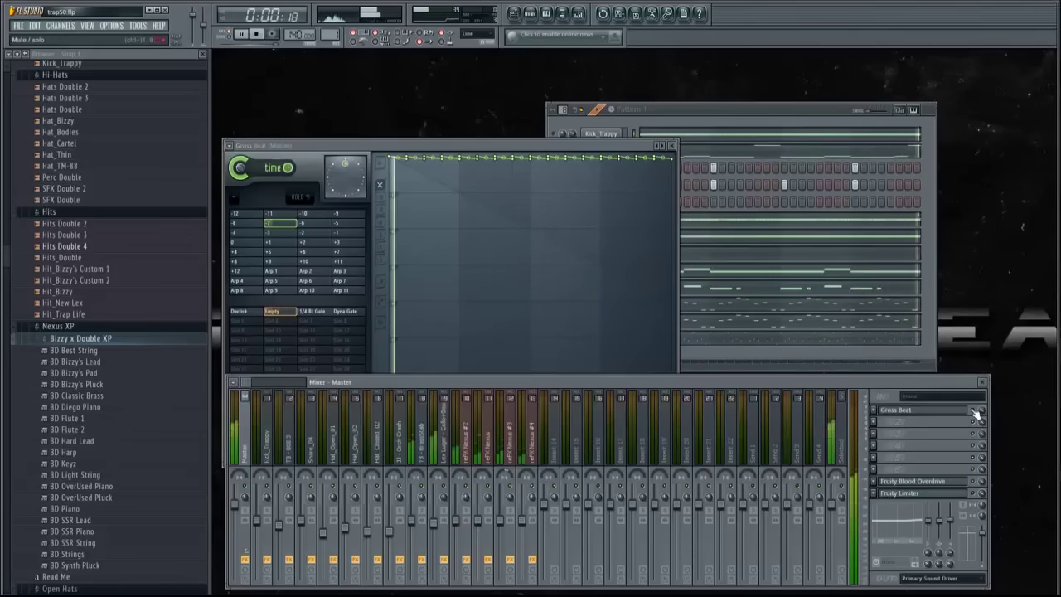
click(674, 146)
Step: Move the channel rack clear of the mixer, close the PN Nebula plugin window and select the Master track
drag(723, 108, 604, 92)
click(412, 267)
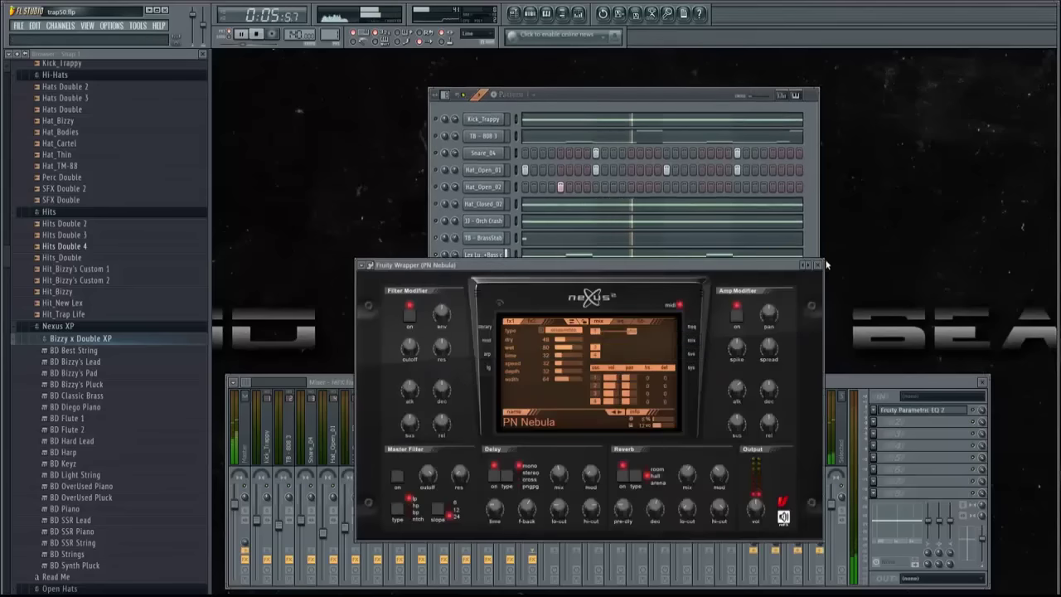
click(827, 266)
click(246, 431)
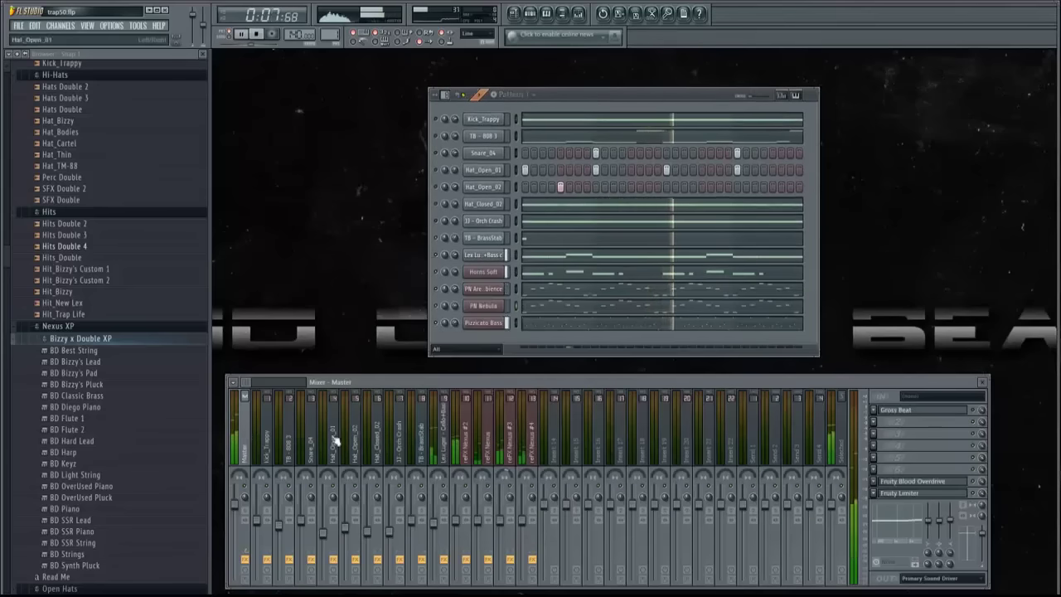